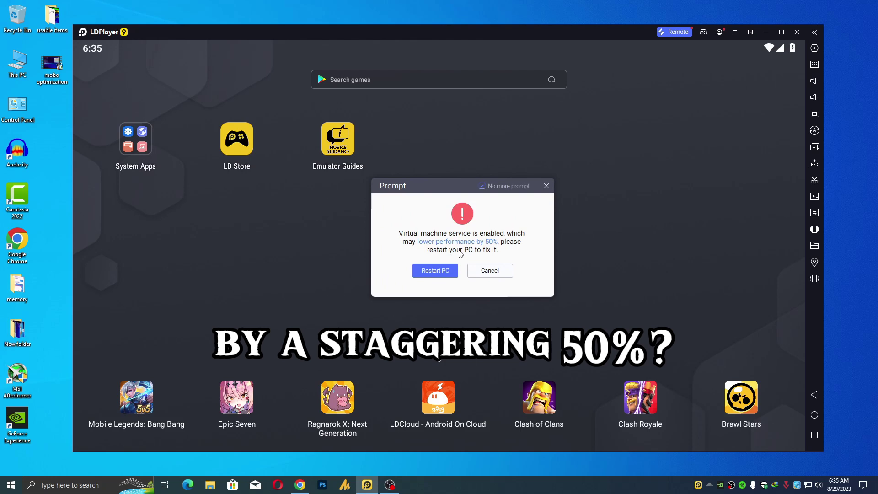
# - Cancel the virtual machine performance prompt and close the LDPlayer 9 window
pyautogui.click(491, 272)
pyautogui.click(796, 32)
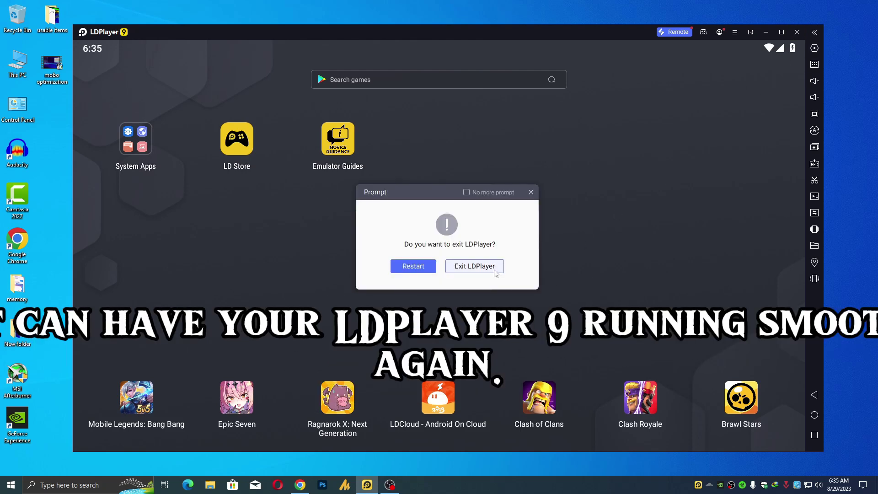
# - Exit LDPlayer fully and launch Control Panel from a Start search
pyautogui.click(494, 272)
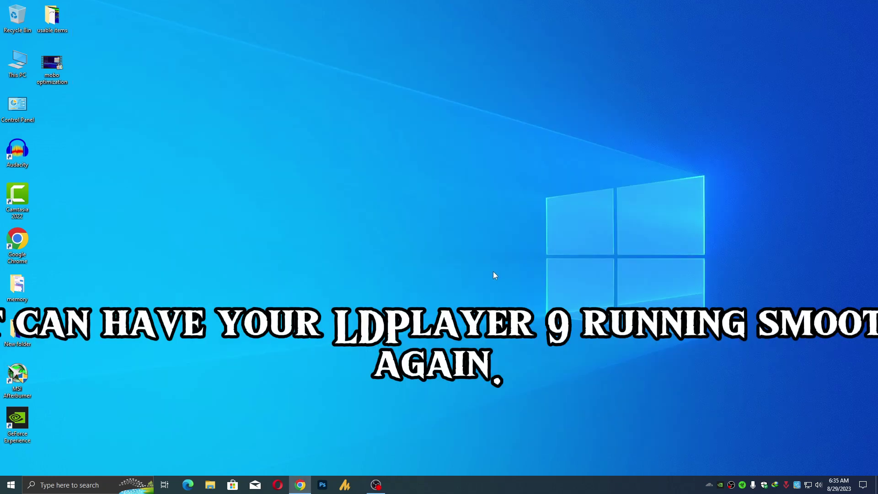
pyautogui.click(11, 484)
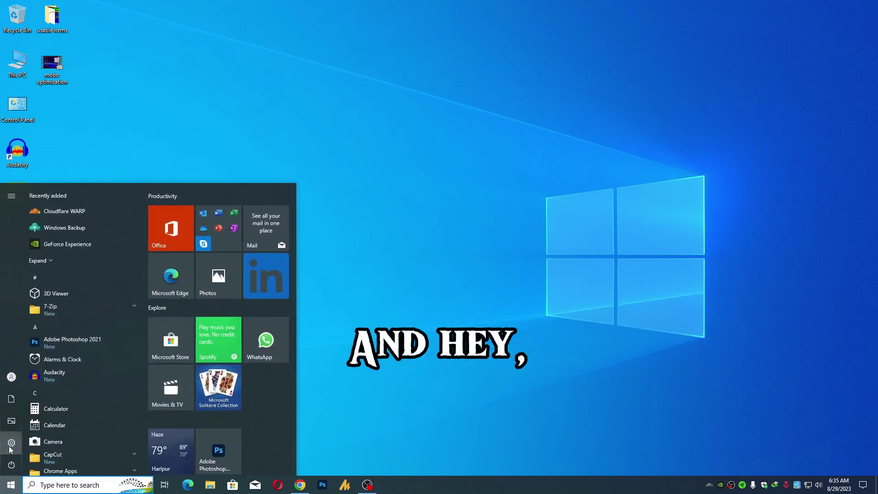
pyautogui.click(55, 485)
pyautogui.write('co')
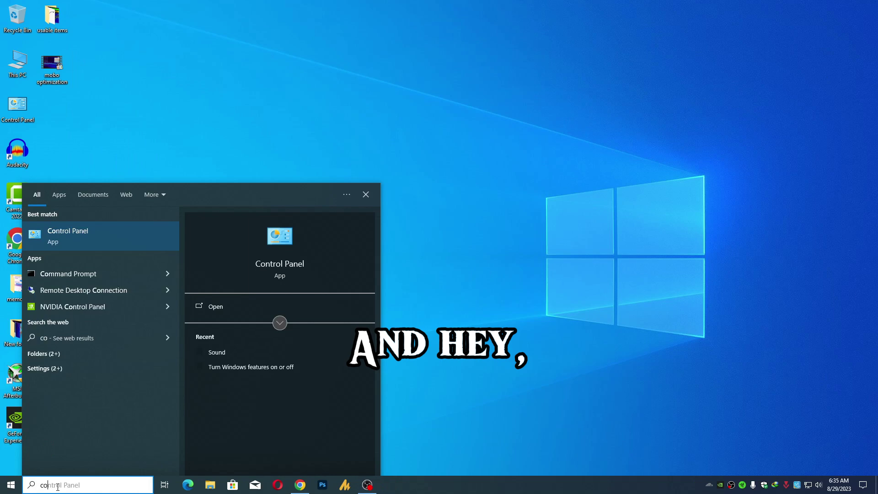
pyautogui.write('ntrol')
pyautogui.press('Escape')
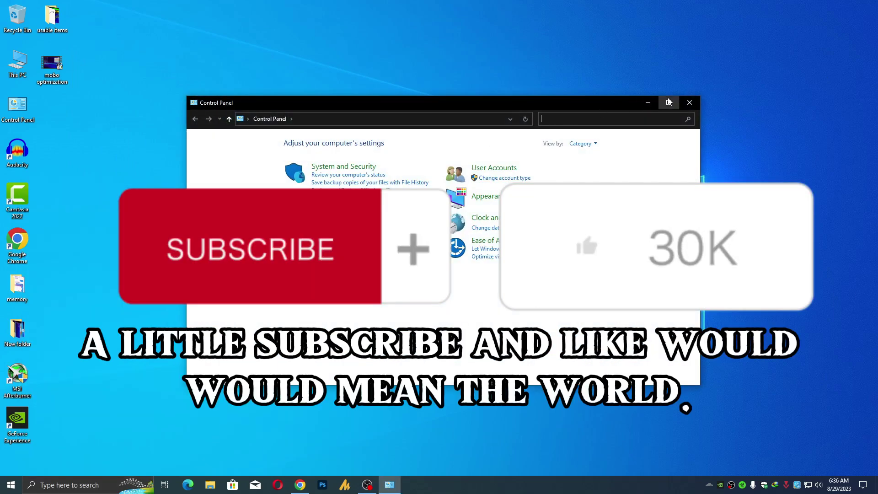
# - Maximize Control Panel and reach the Windows Features list via Programs
pyautogui.click(669, 102)
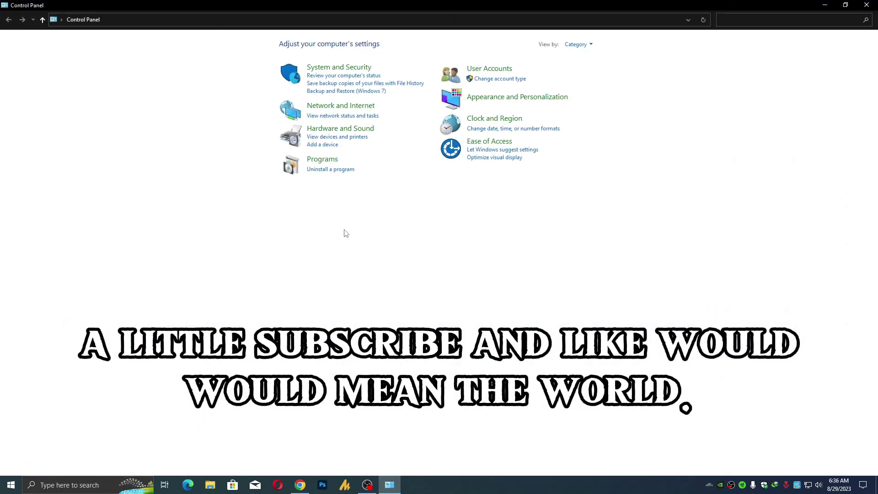
pyautogui.click(323, 161)
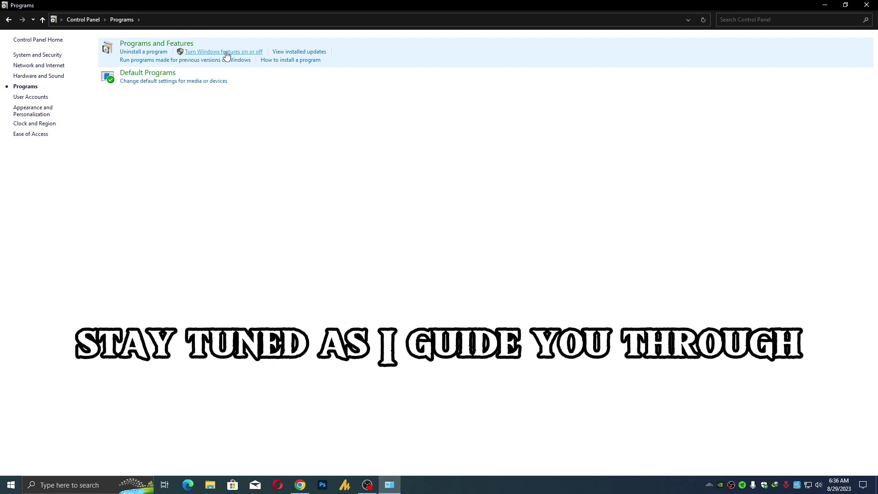
pyautogui.click(227, 52)
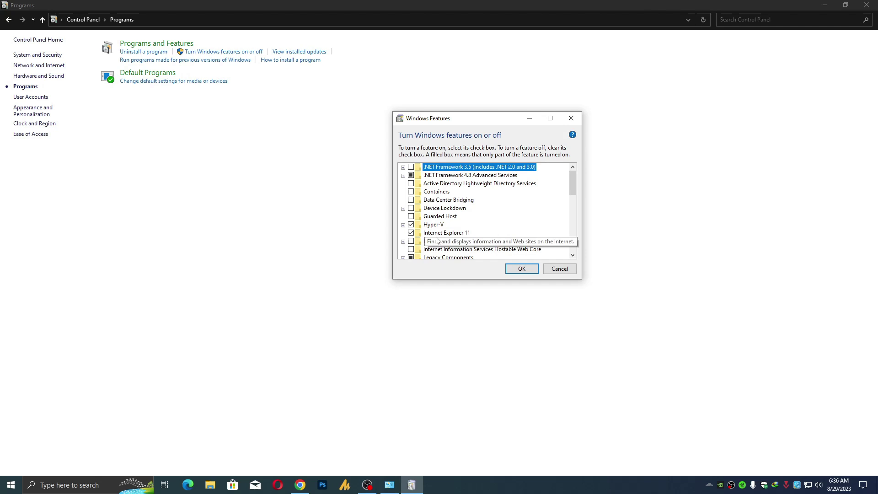
pyautogui.scroll(-1, 577, 192)
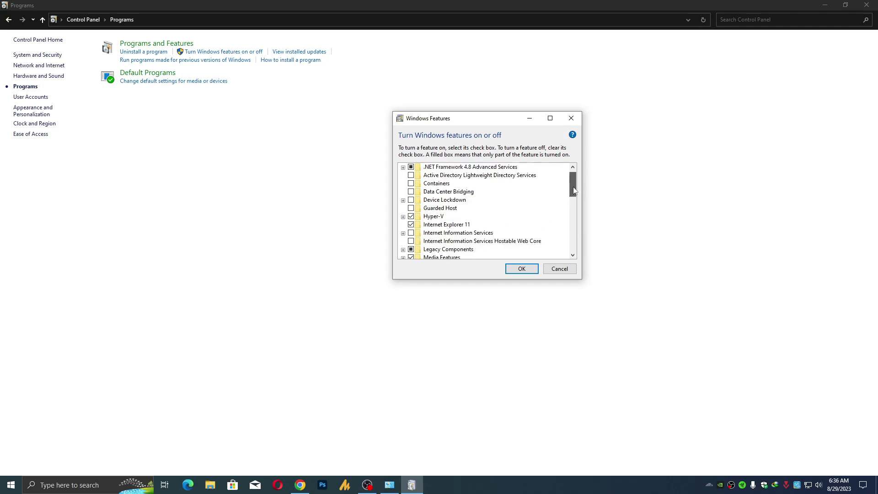
pyautogui.scroll(-2, 576, 194)
pyautogui.scroll(-2, 575, 196)
# - Uncheck Legacy Components, Virtual Machine Platform, Windows Hypervisor Platform and Windows Sandbox, and confirm with OK
pyautogui.click(413, 218)
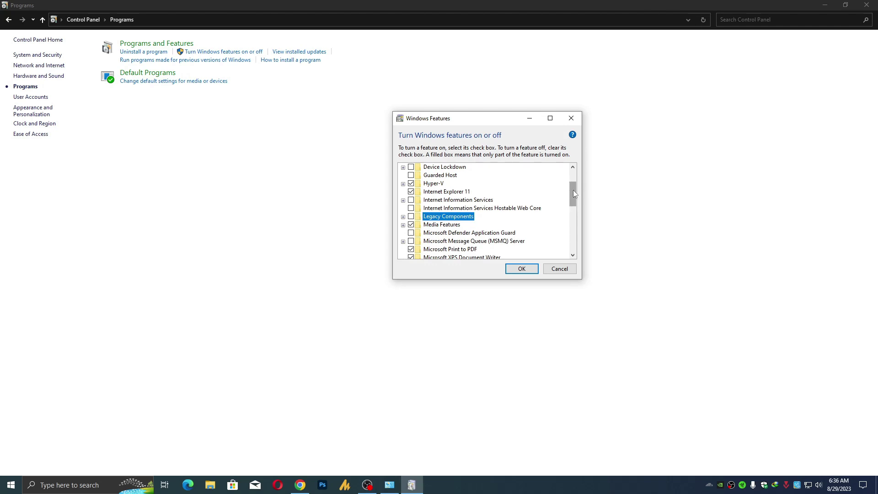
pyautogui.scroll(-1, 573, 190)
pyautogui.scroll(-1, 573, 194)
pyautogui.scroll(-1, 575, 205)
pyautogui.scroll(-1, 575, 206)
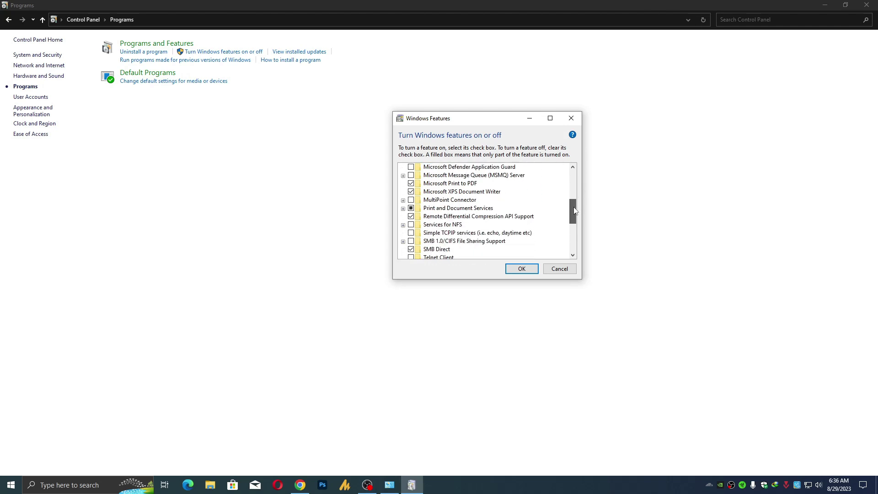
pyautogui.scroll(-1, 574, 212)
pyautogui.scroll(-1, 572, 218)
pyautogui.scroll(-2, 572, 217)
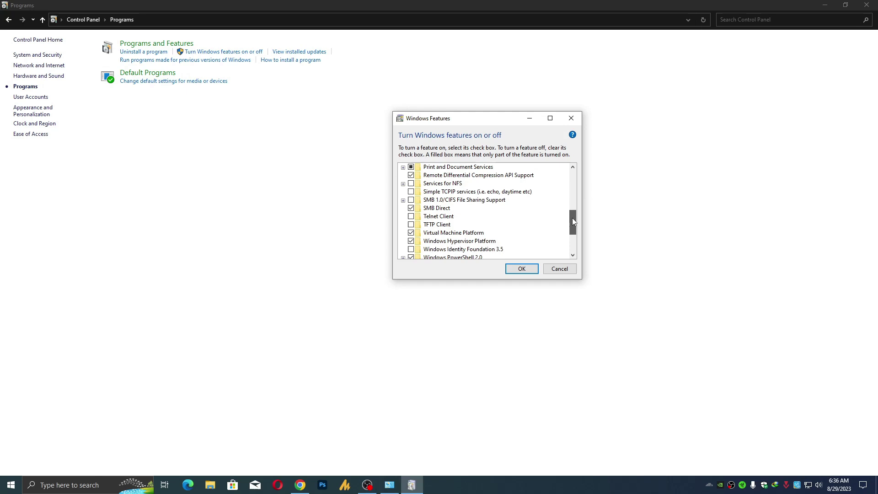
pyautogui.scroll(-1, 572, 220)
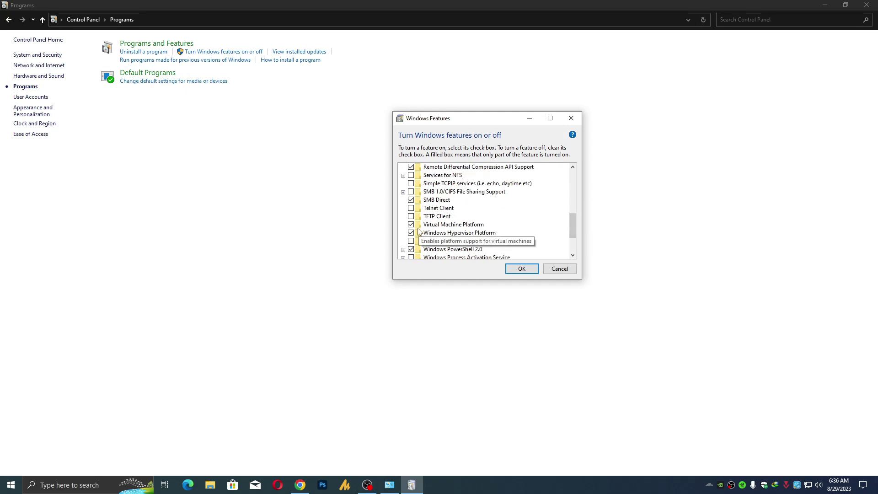
pyautogui.moveTo(459, 233)
pyautogui.click(411, 224)
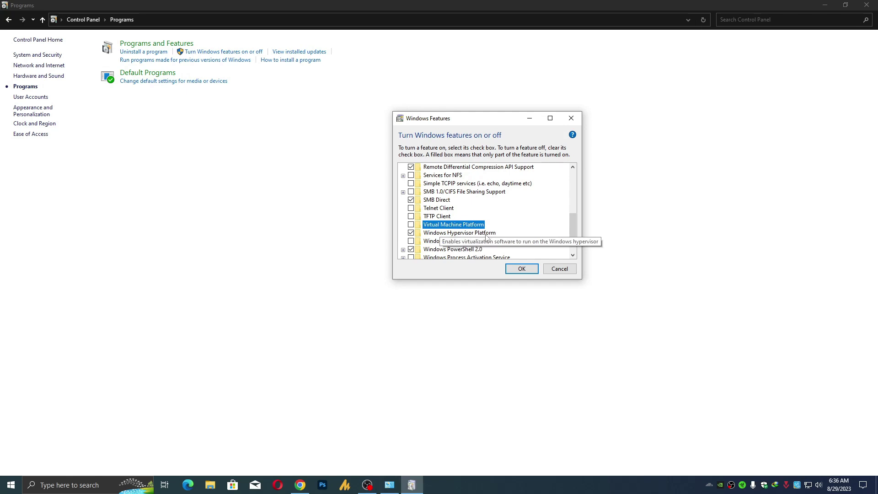
pyautogui.click(411, 232)
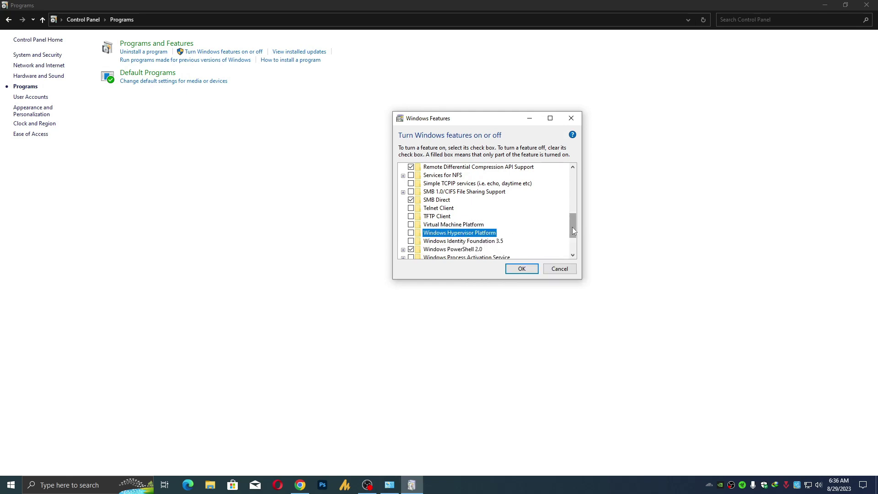
pyautogui.moveTo(571, 228); pyautogui.dragTo(572, 244)
pyautogui.click(411, 224)
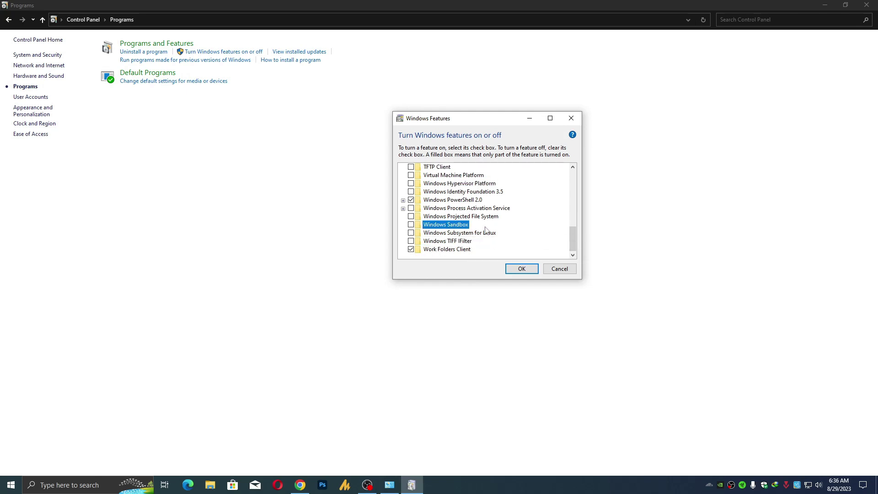
pyautogui.click(519, 269)
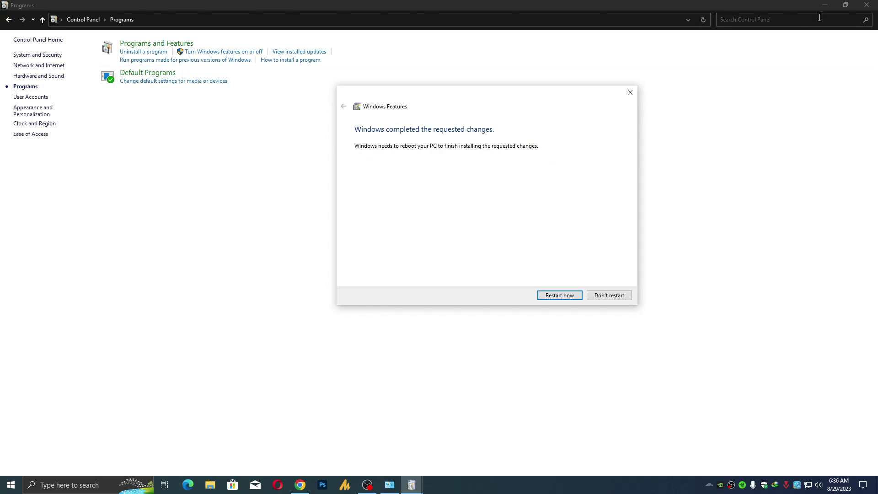
# - Close Control Panel and restart the PC from the restart-required notice
pyautogui.click(629, 92)
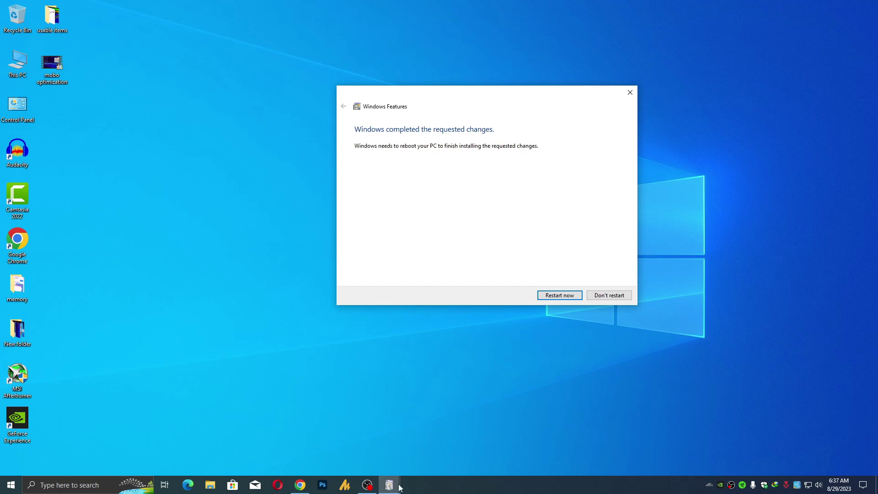
pyautogui.click(367, 485)
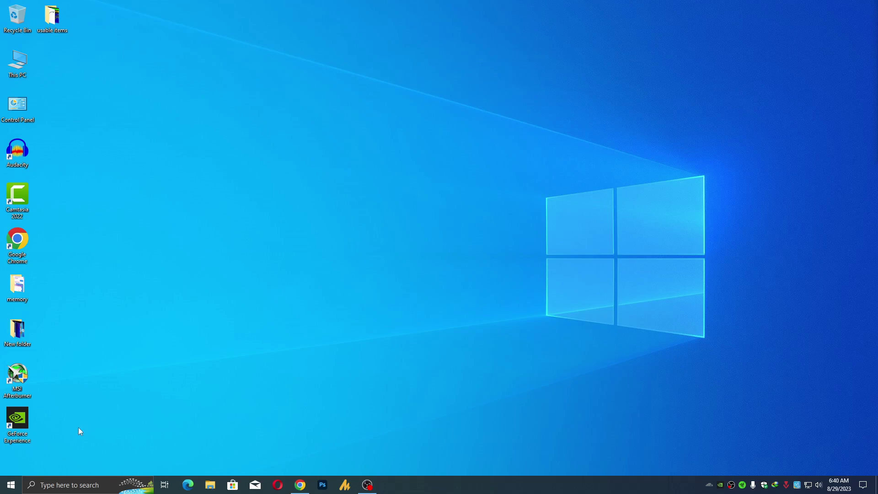
# - Launch LDPlayer9 from a Start search after the reboot
pyautogui.click(12, 485)
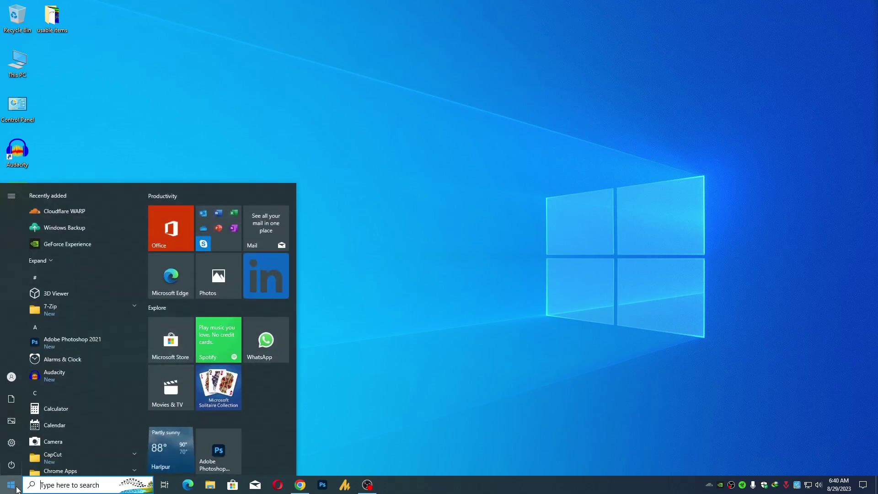
pyautogui.write('l')
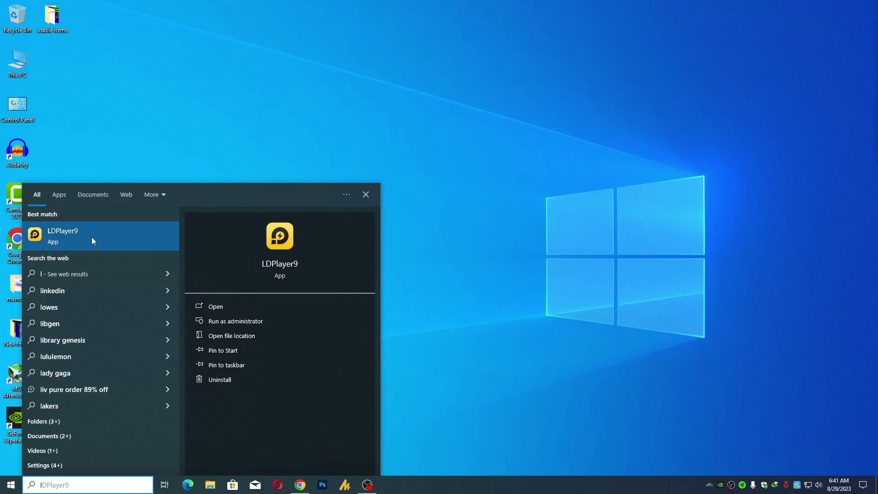
pyautogui.click(91, 240)
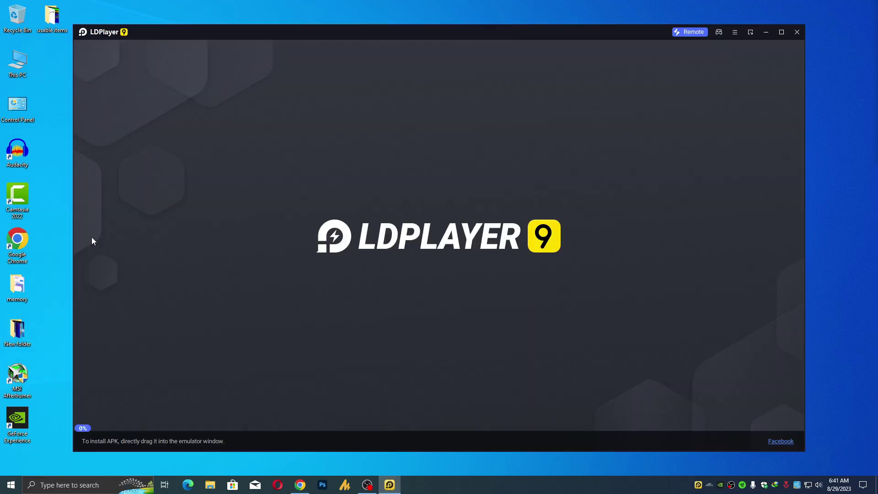